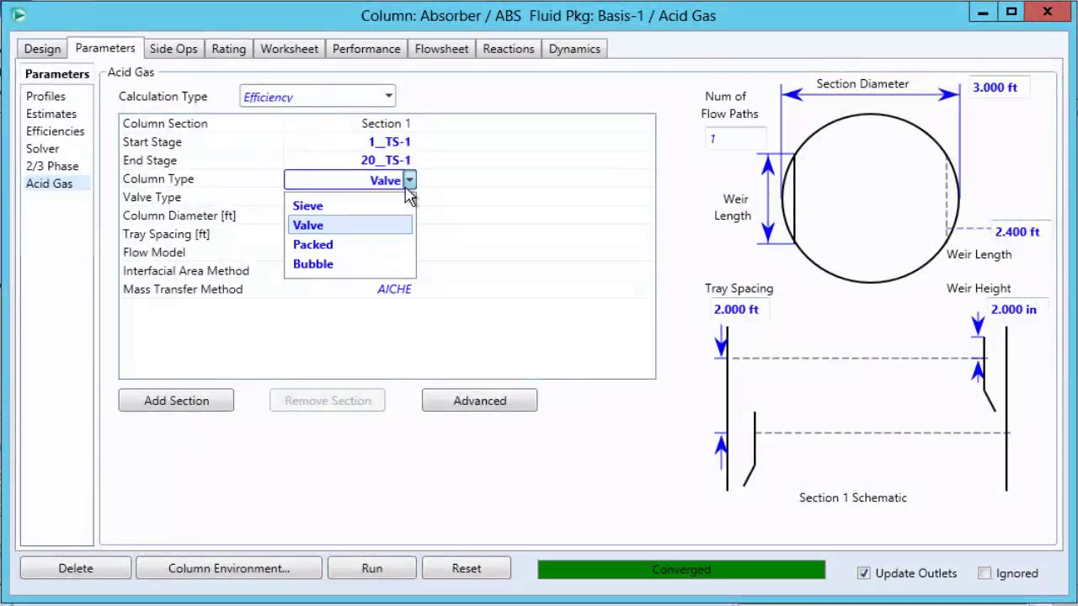
# Set the absorber's acid gas Column Type to Packed.
pyautogui.click(396, 244)
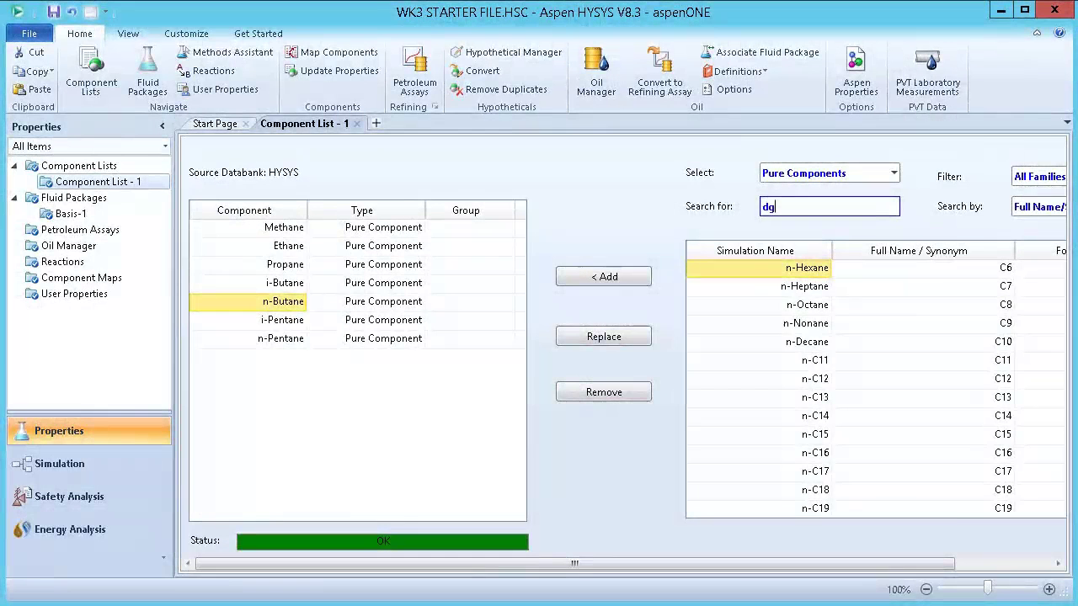
# Add DGAmine and H2S as components and make T-100 a Valve-tray column.
pyautogui.write('e')
pyautogui.click(608, 277)
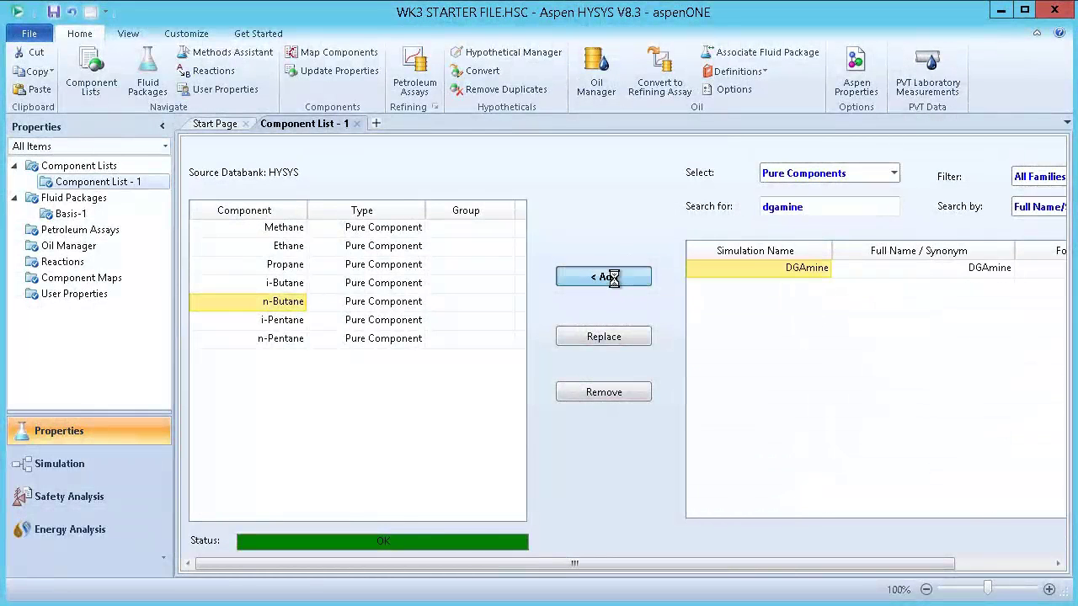
pyautogui.click(74, 465)
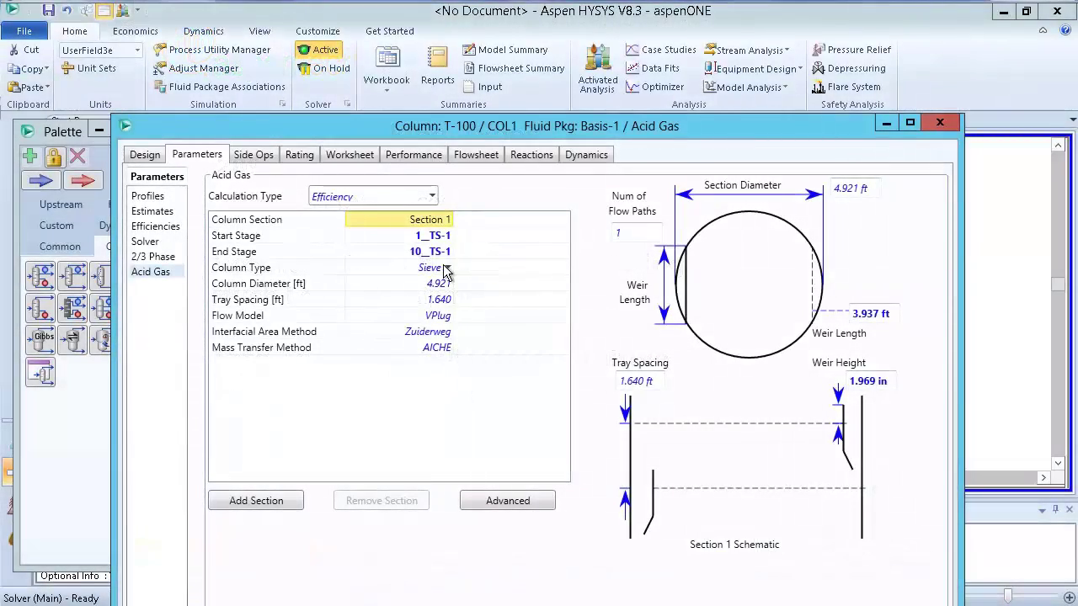
pyautogui.click(448, 269)
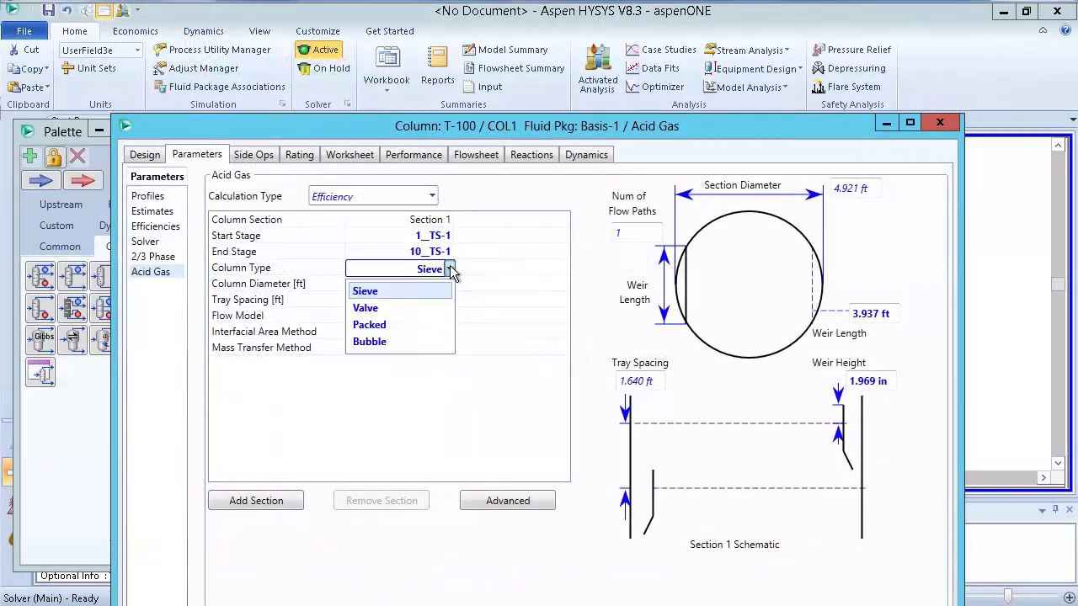
pyautogui.click(425, 310)
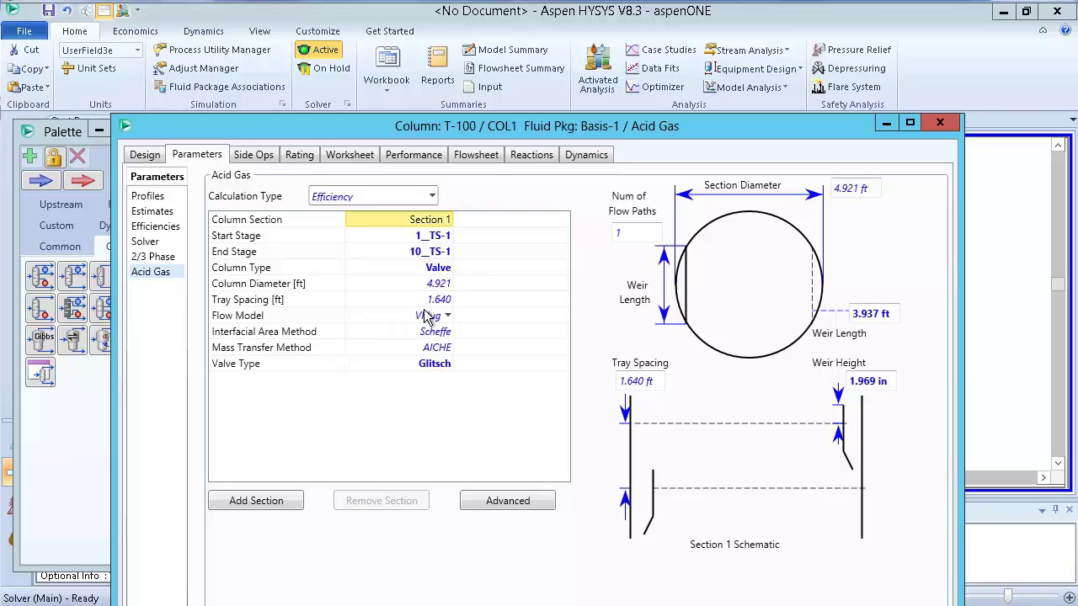
# Search Exchange for 'sweetening' and download the Acid Gas Sweetening with DEA example.
pyautogui.write('s')
pyautogui.write('weete')
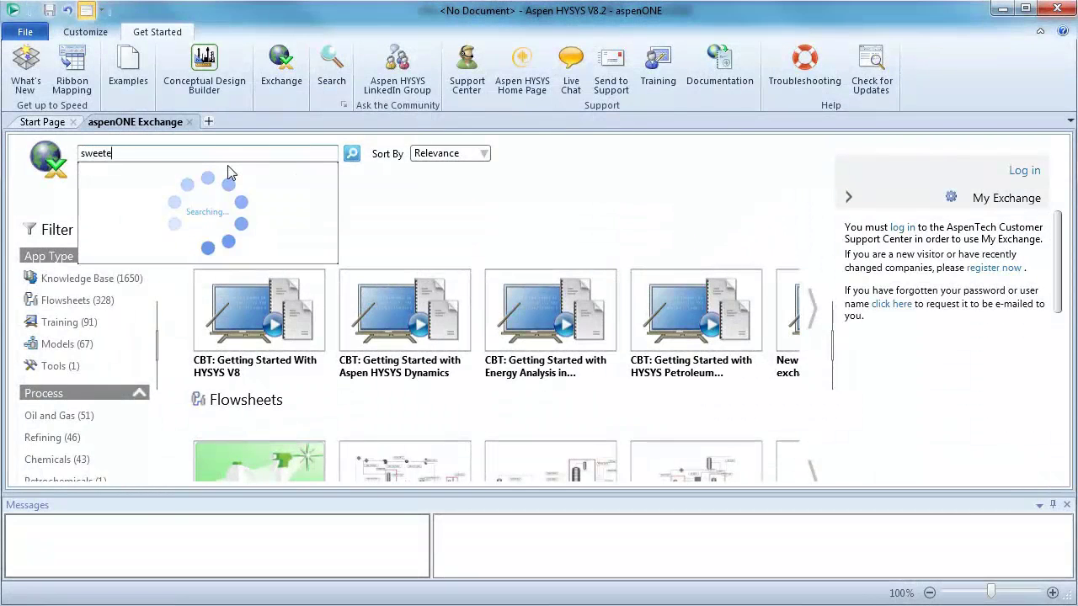
pyautogui.write('ning')
pyautogui.press('Return')
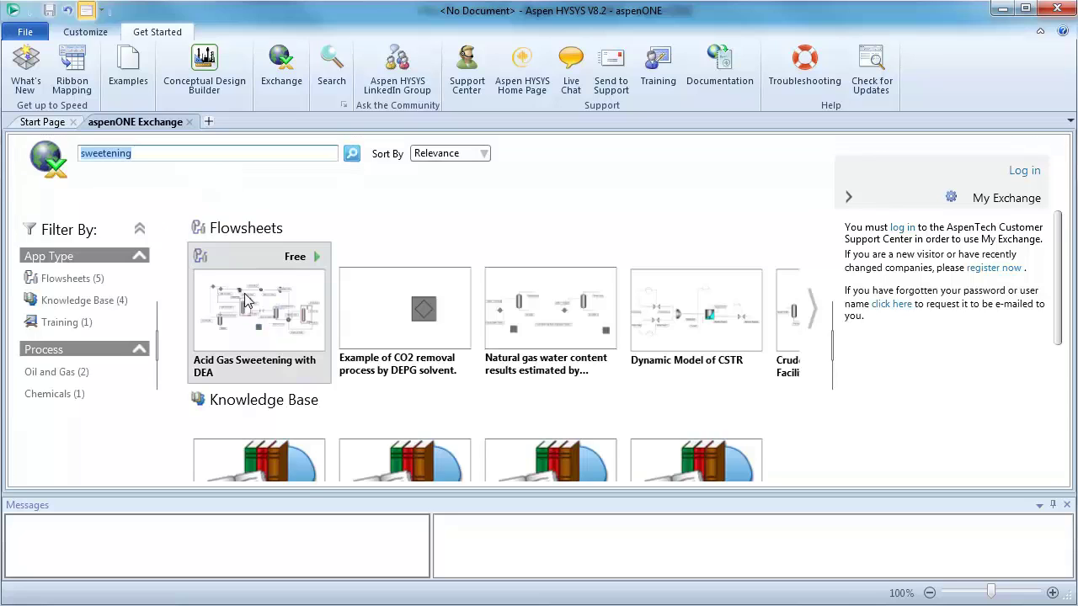
pyautogui.click(249, 299)
pyautogui.click(728, 174)
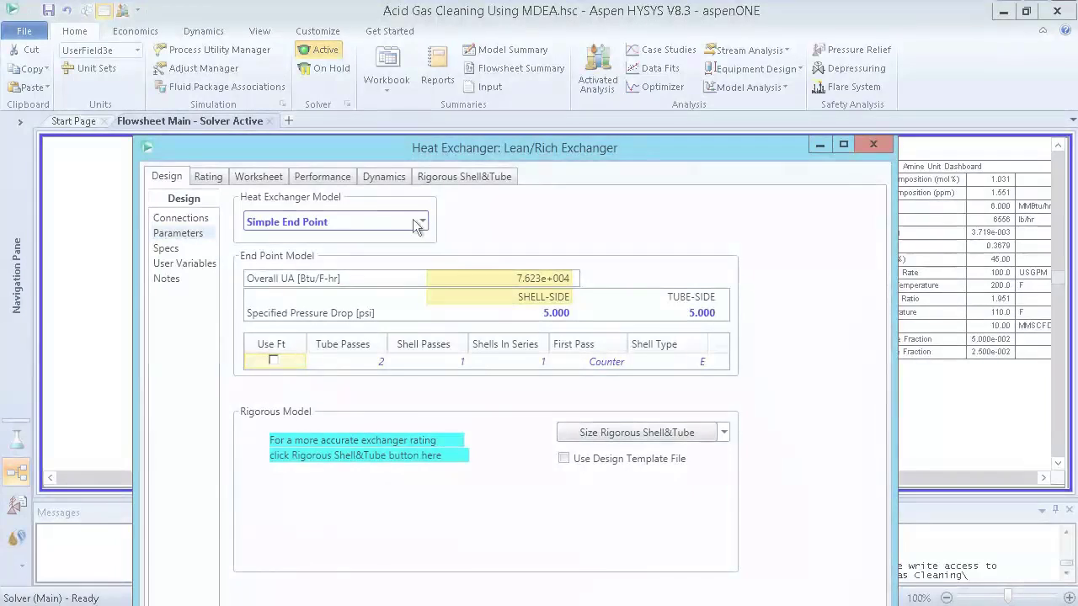
# Review the Lean/Rich Exchanger model options and keep Simple End Point.
pyautogui.click(424, 220)
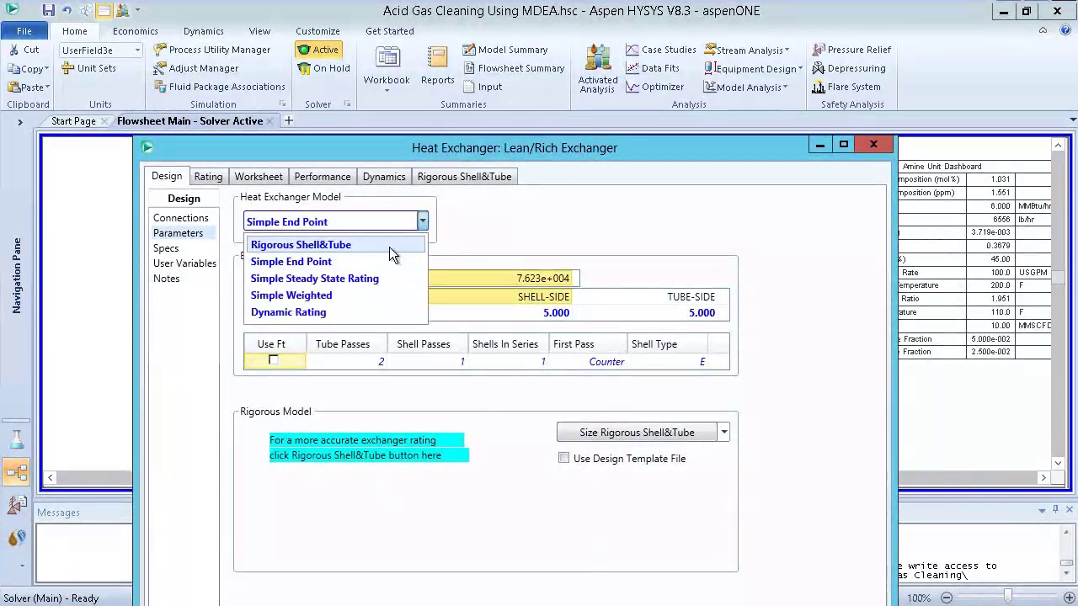
pyautogui.click(389, 244)
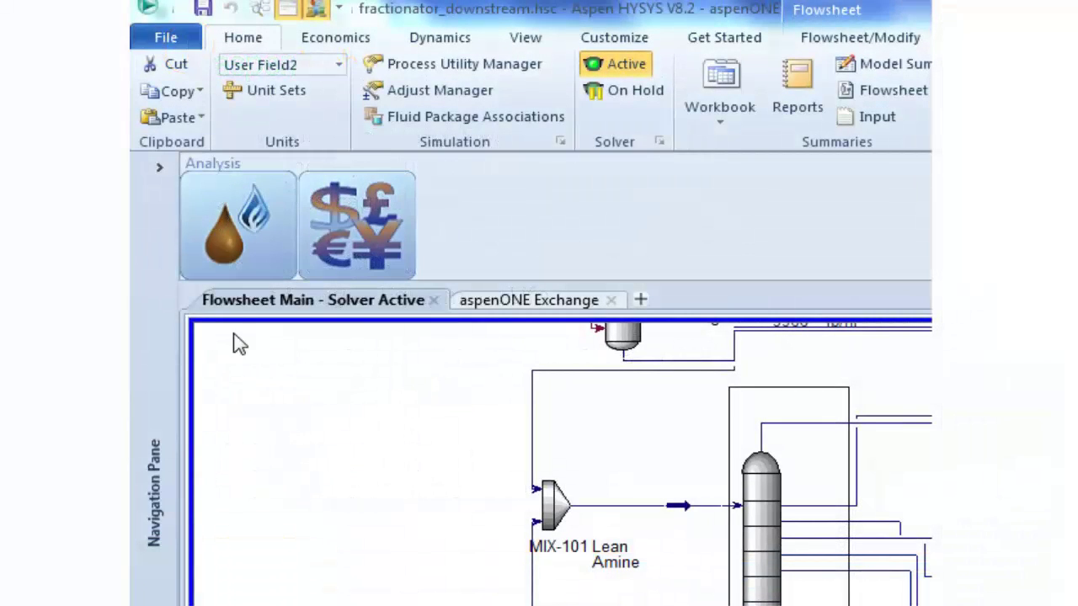
# Show the energy summary (31% utility, 49% GHG savings), then the economics summary.
pyautogui.click(235, 256)
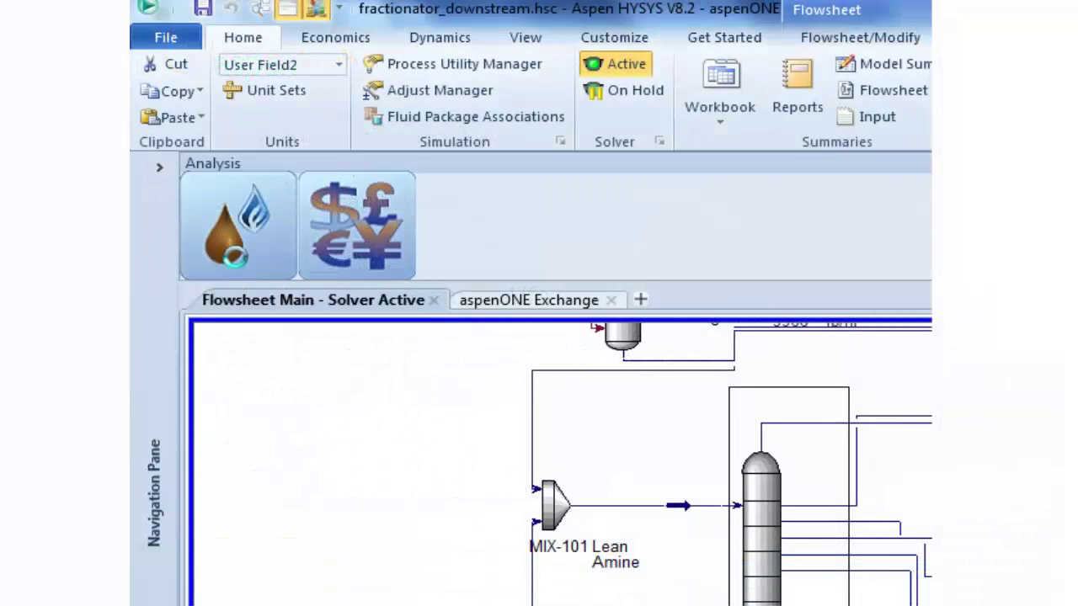
pyautogui.click(614, 239)
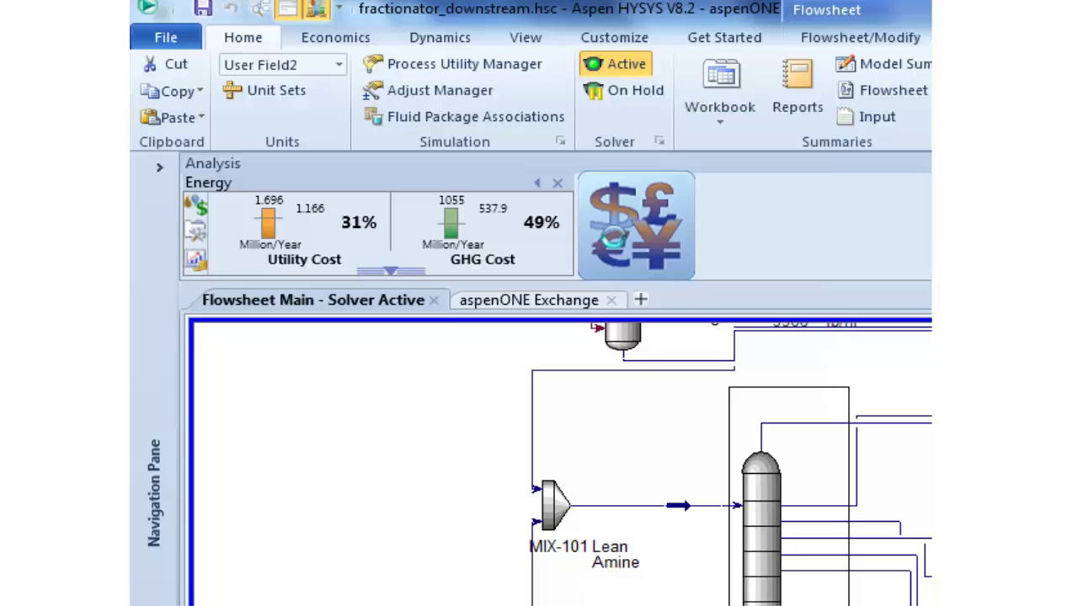